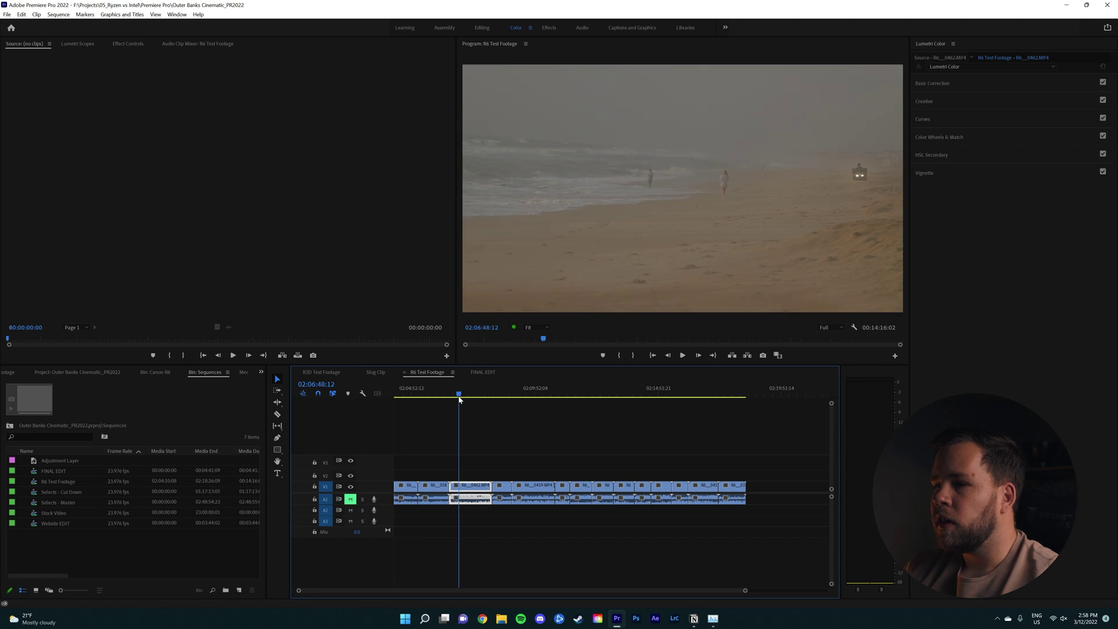
- Scrub and play the early beach clips in the R6 Test Footage sequence while checking the Intel GPU 0 load in Task Manager
drag(463, 405, 420, 452)
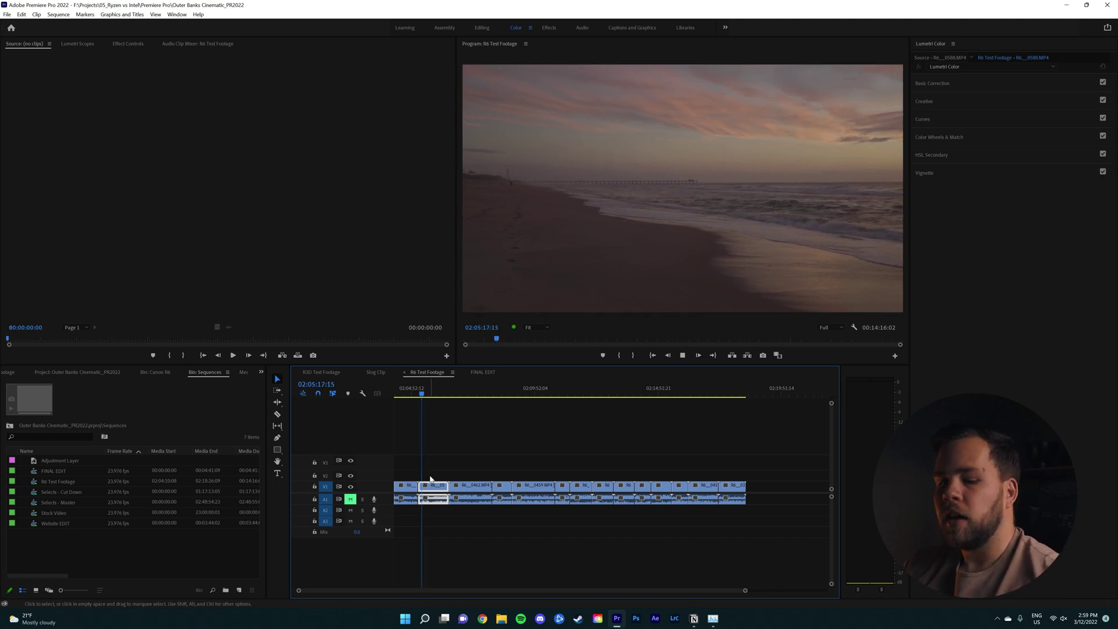
key(alt+Tab)
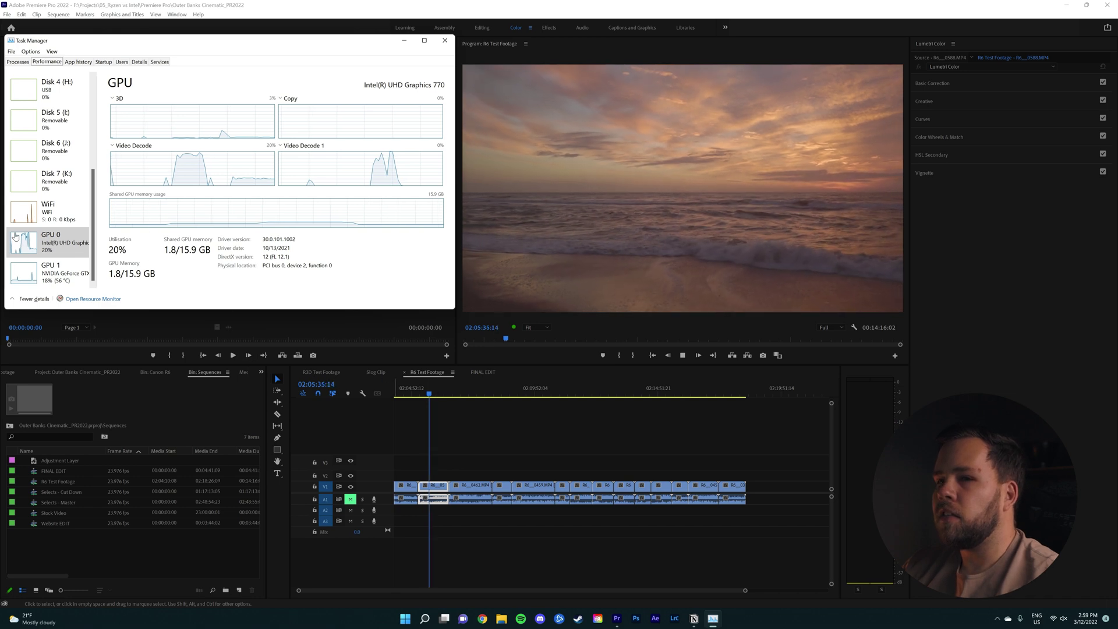
drag(438, 399, 477, 419)
key(alt+Tab)
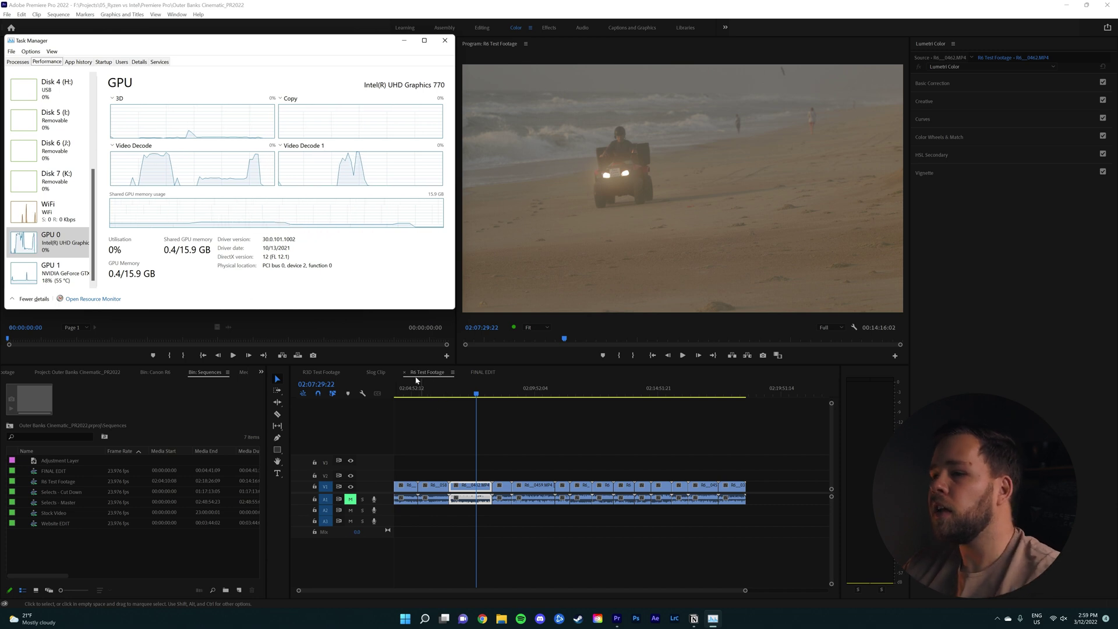
click(450, 438)
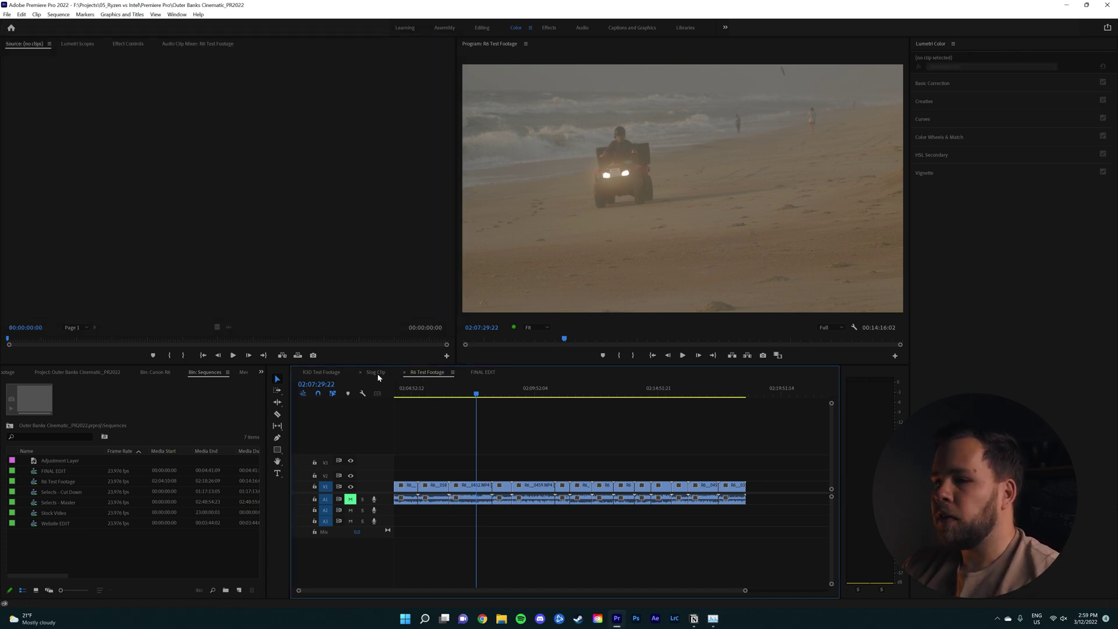
- Open the Slog Clip sequence, scrub near its start and play the skateboarding clip
click(375, 373)
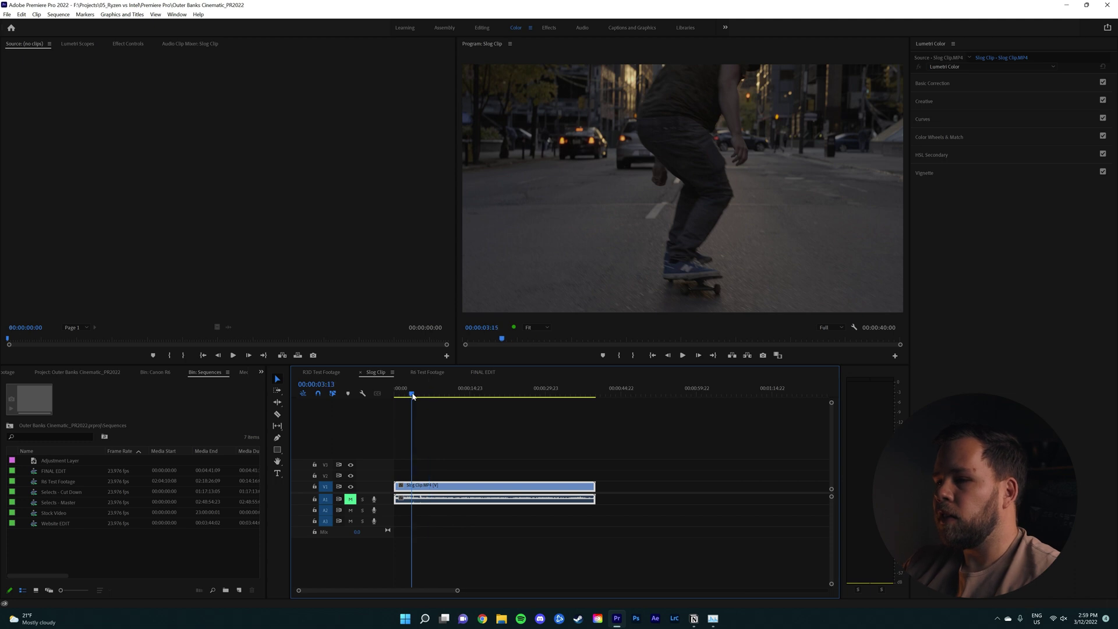
drag(395, 399, 404, 481)
key(space)
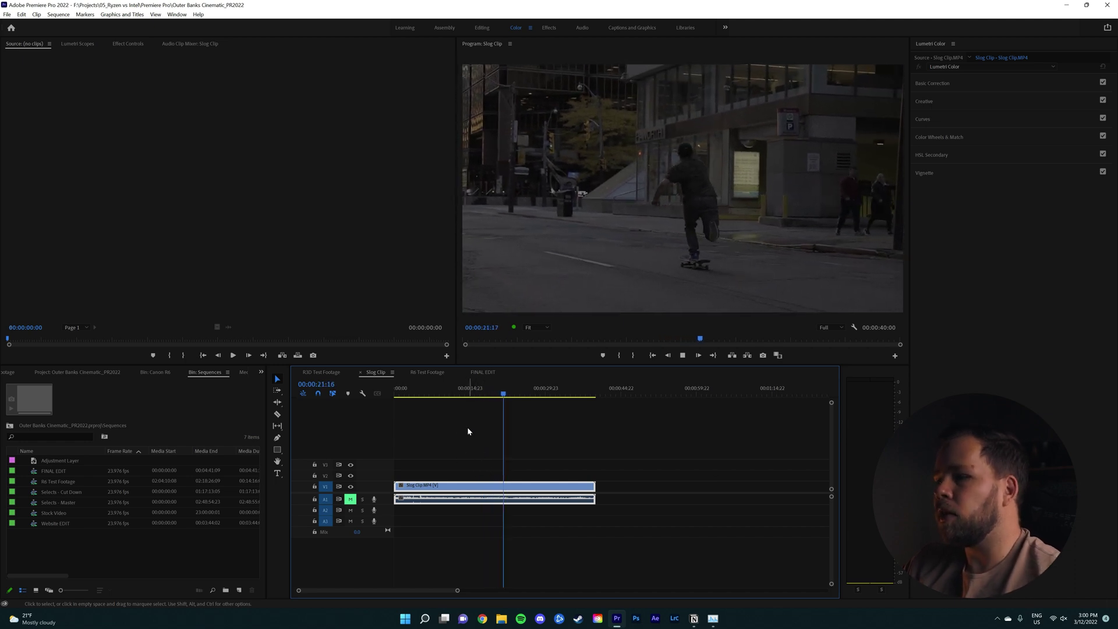
- Return to the R6 Test Footage sequence and test scrubbing and playback on the quad bike, golden waves and pink sunset clips
click(418, 372)
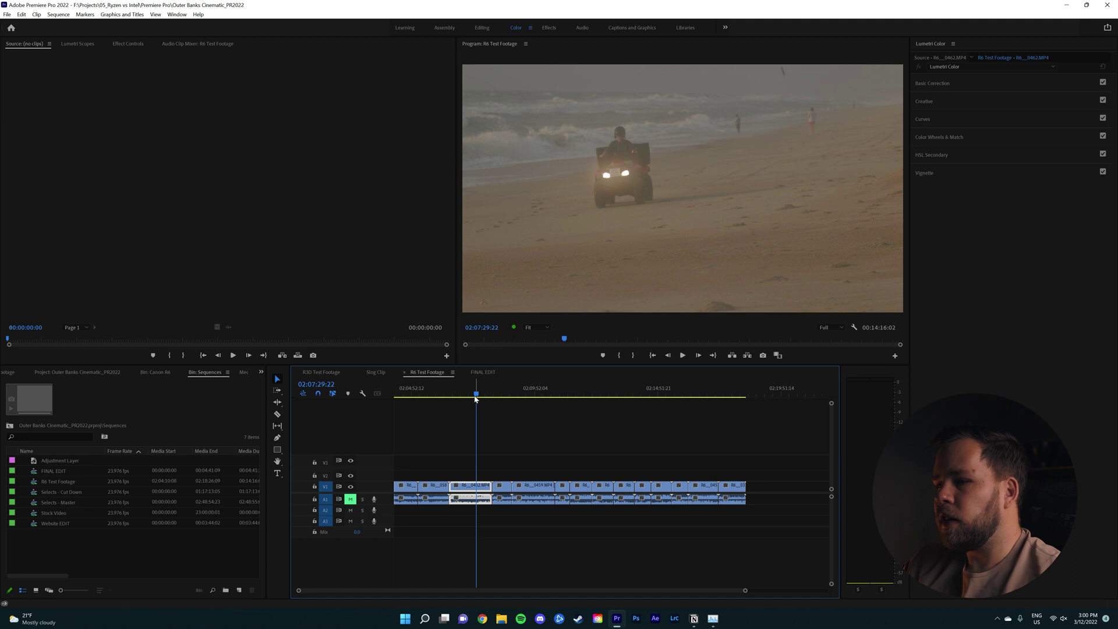
drag(477, 392, 467, 395)
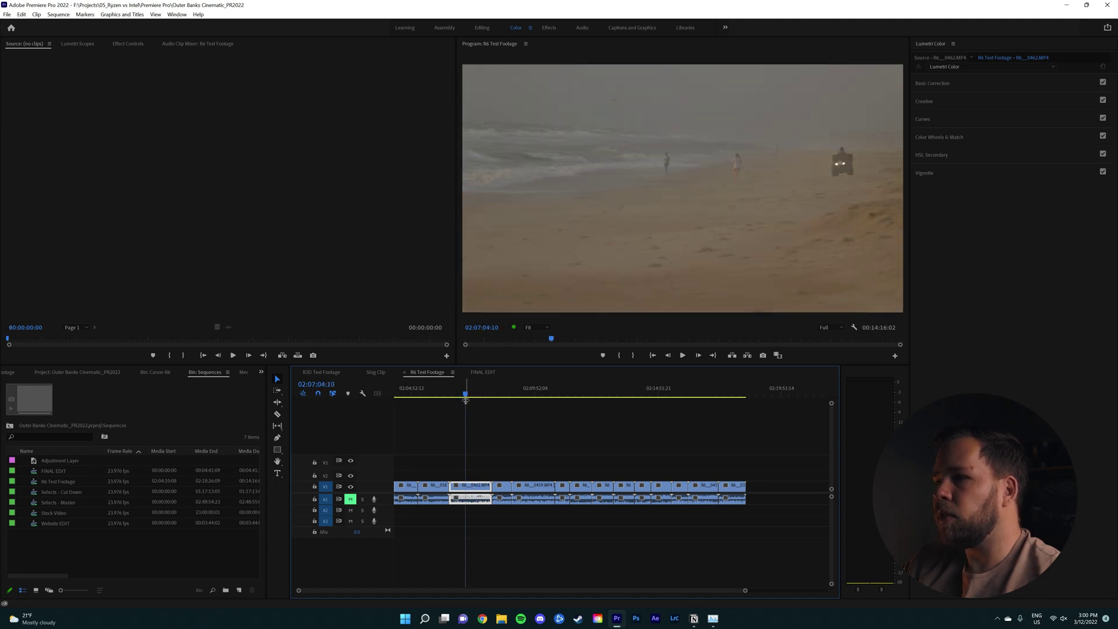
key(space)
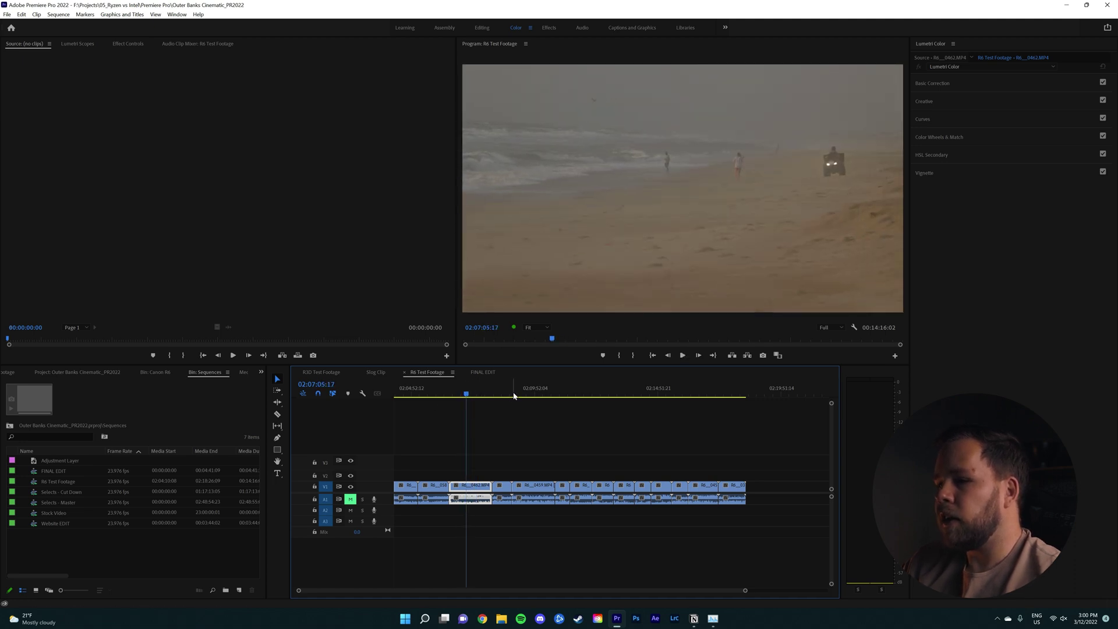
click(514, 394)
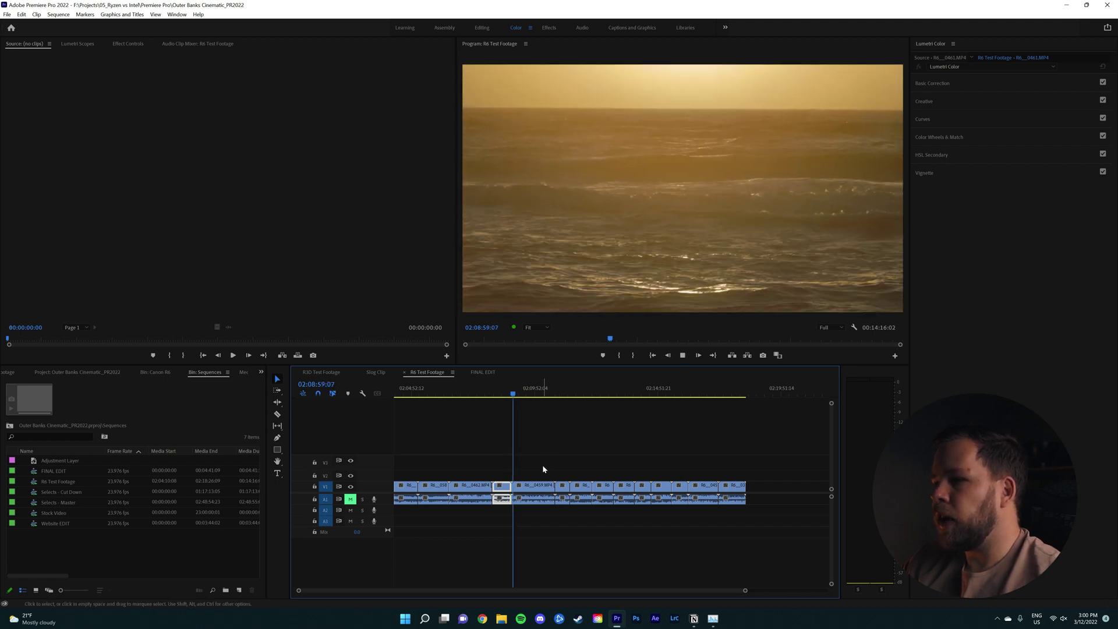
key(space)
click(441, 394)
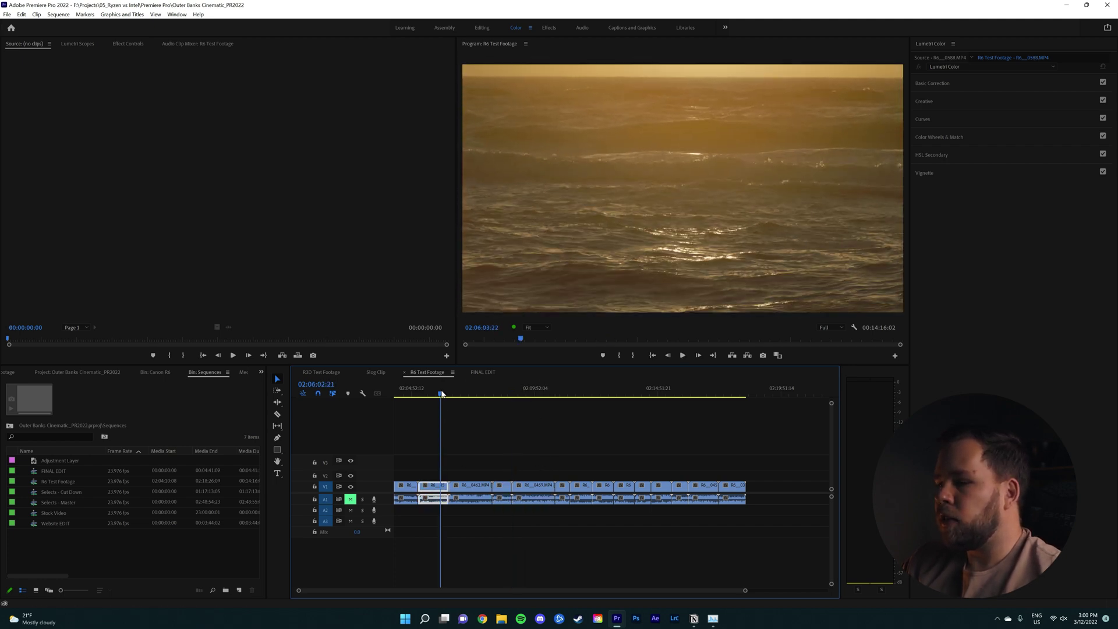
drag(438, 396, 427, 400)
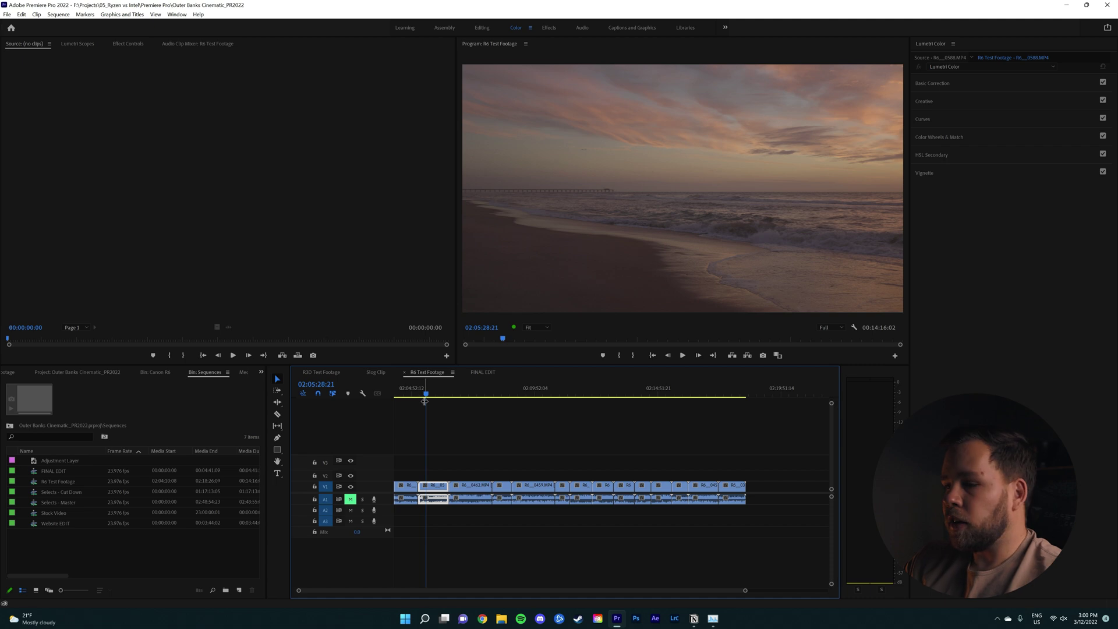
key(space)
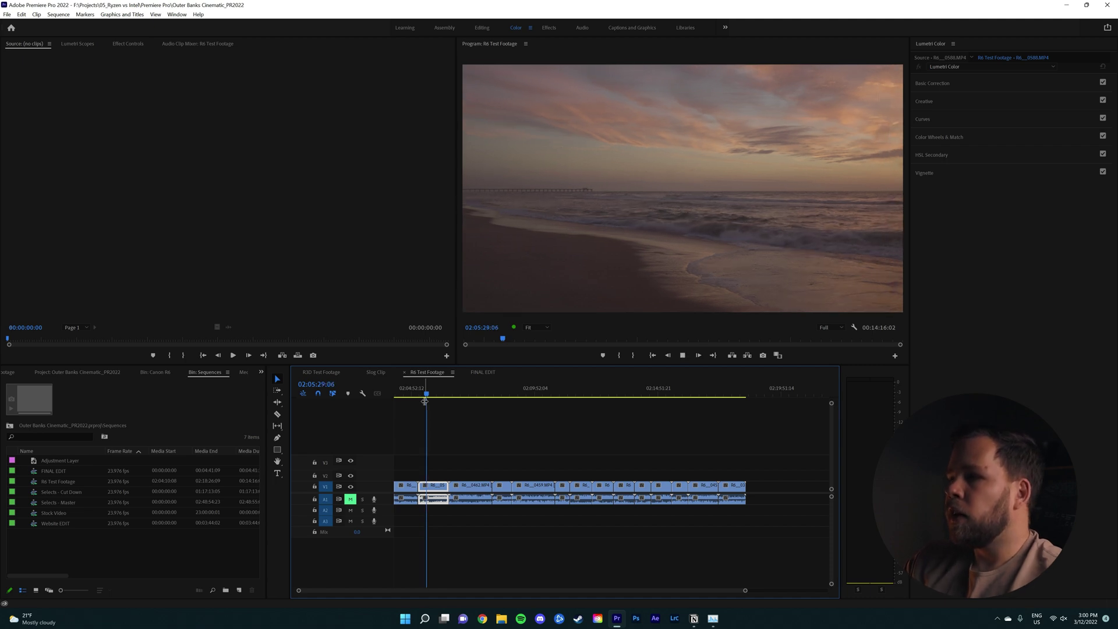
key(space)
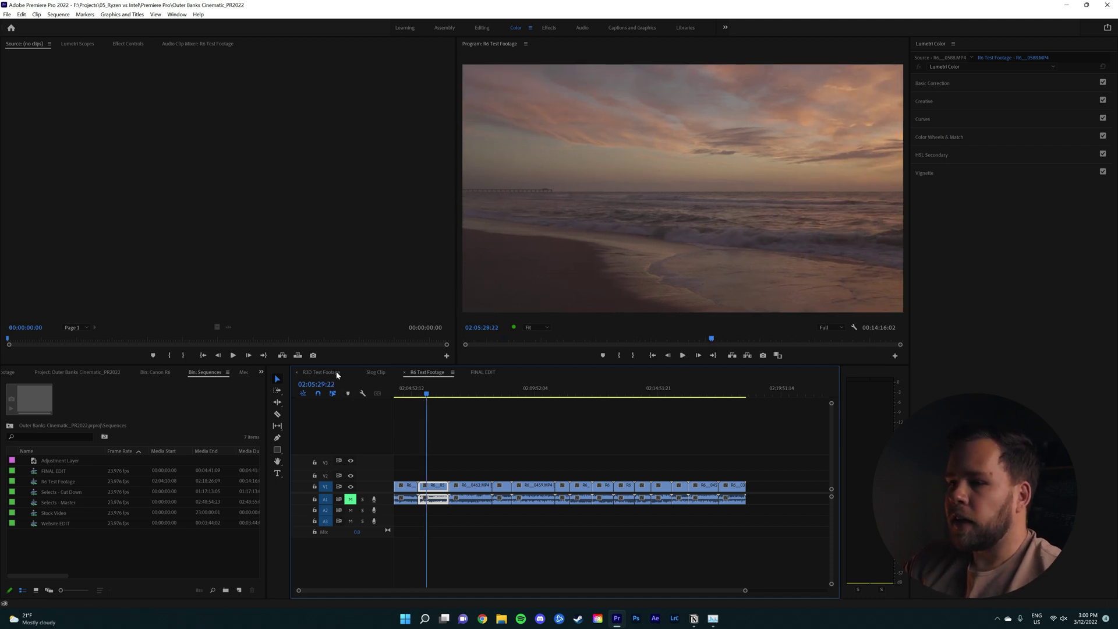
- Open the R3D Test Footage sequence and play it from the beginning
click(337, 374)
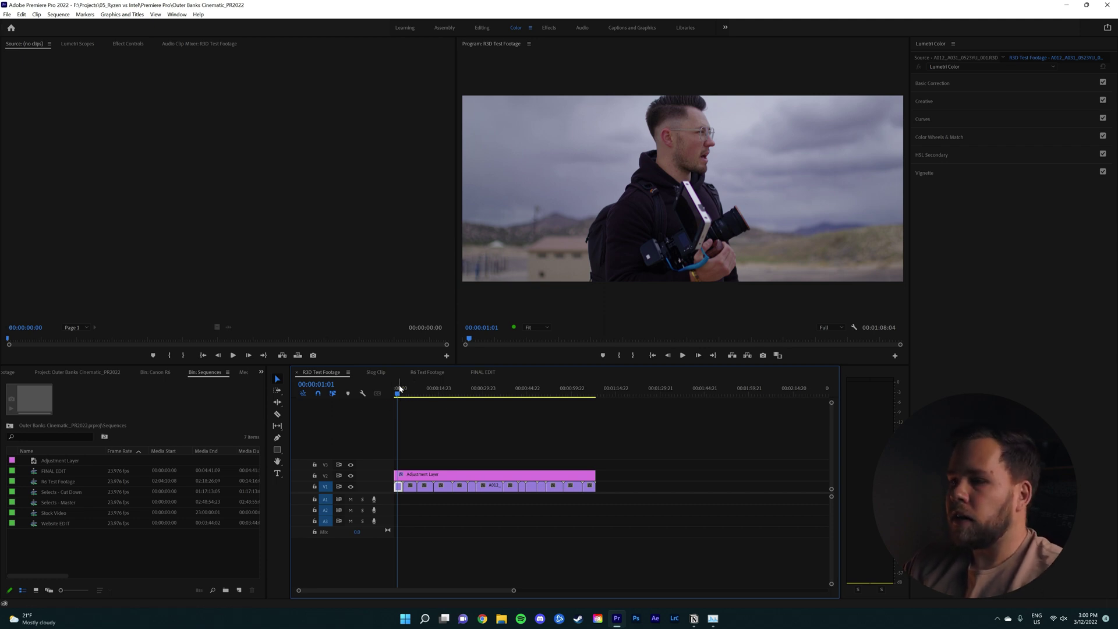
drag(401, 396, 390, 454)
key(space)
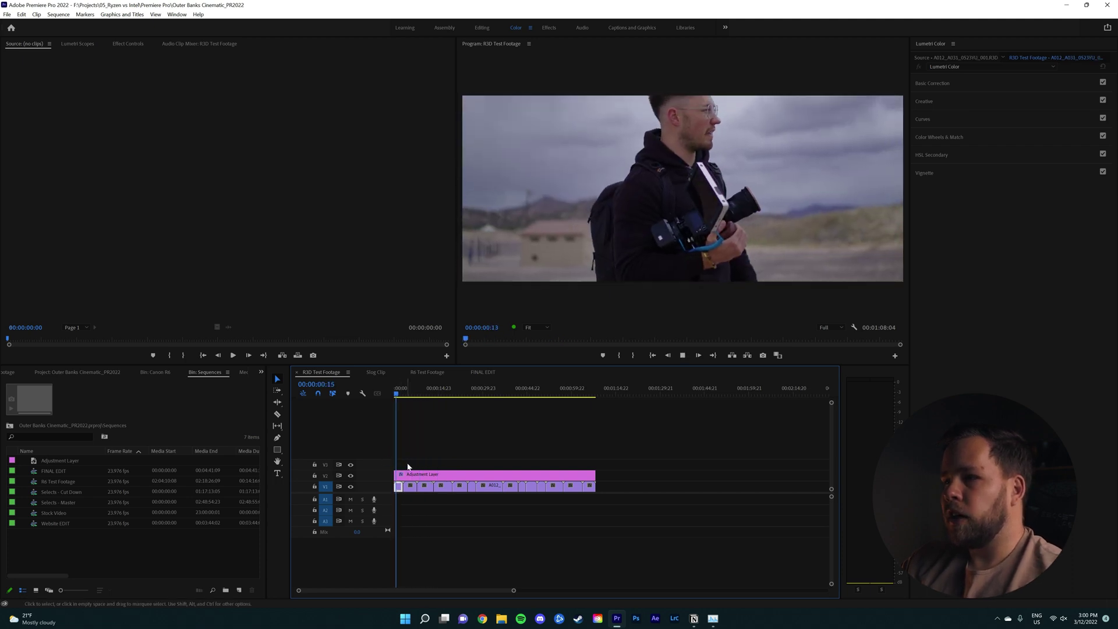
- Check the NVIDIA GPU 1 load in Task Manager during R3D playback and scrub back and forth through the R3D clips
key(ctrl+shift+Escape)
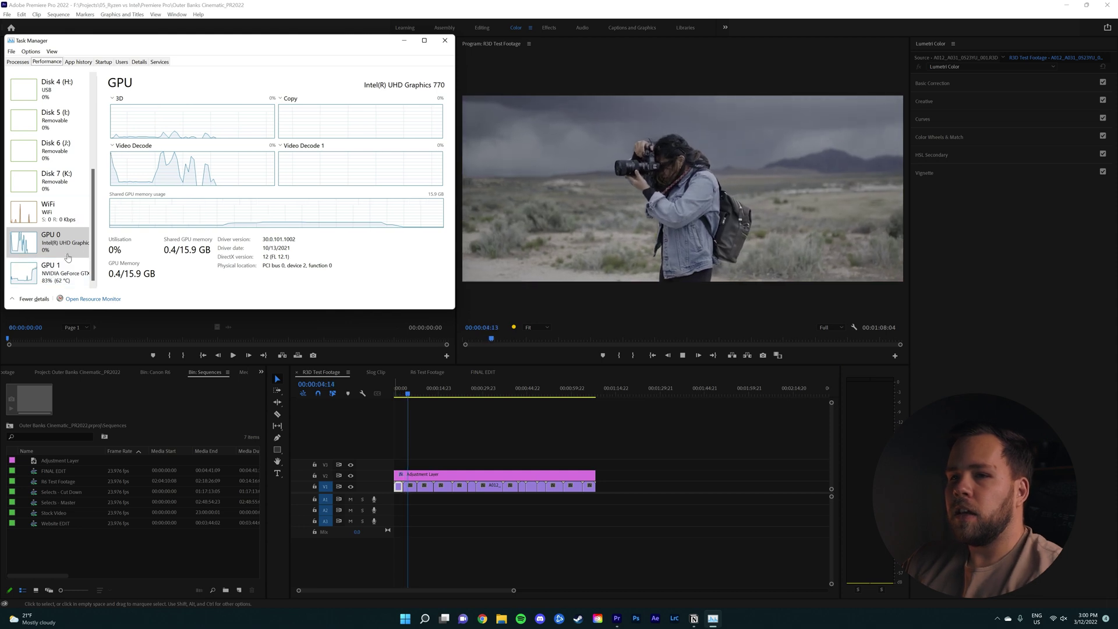
click(63, 271)
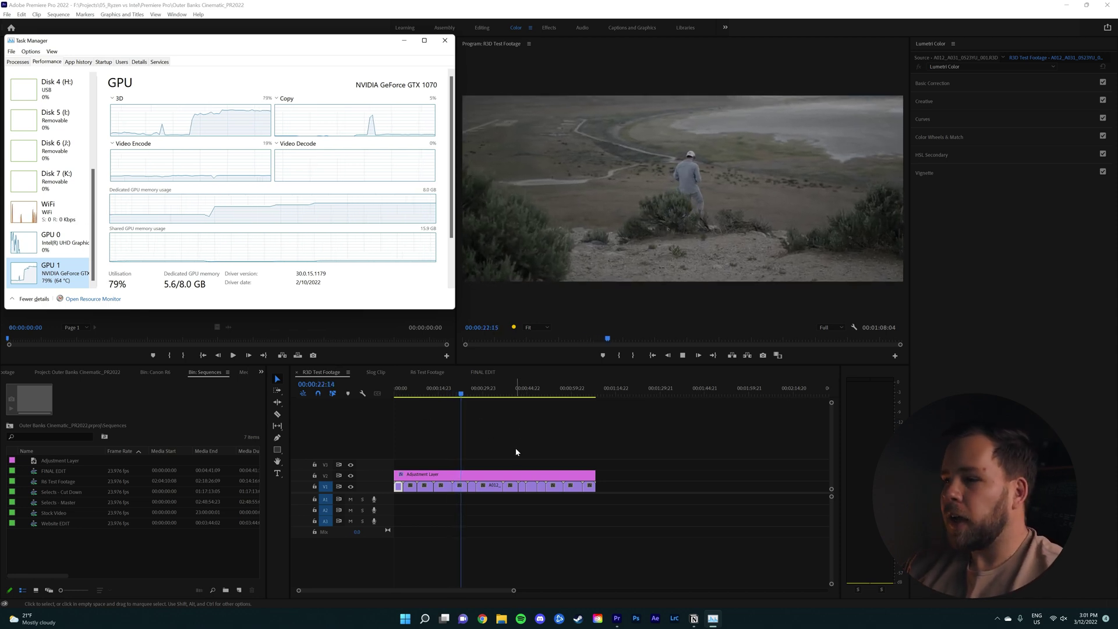
drag(464, 399, 533, 407)
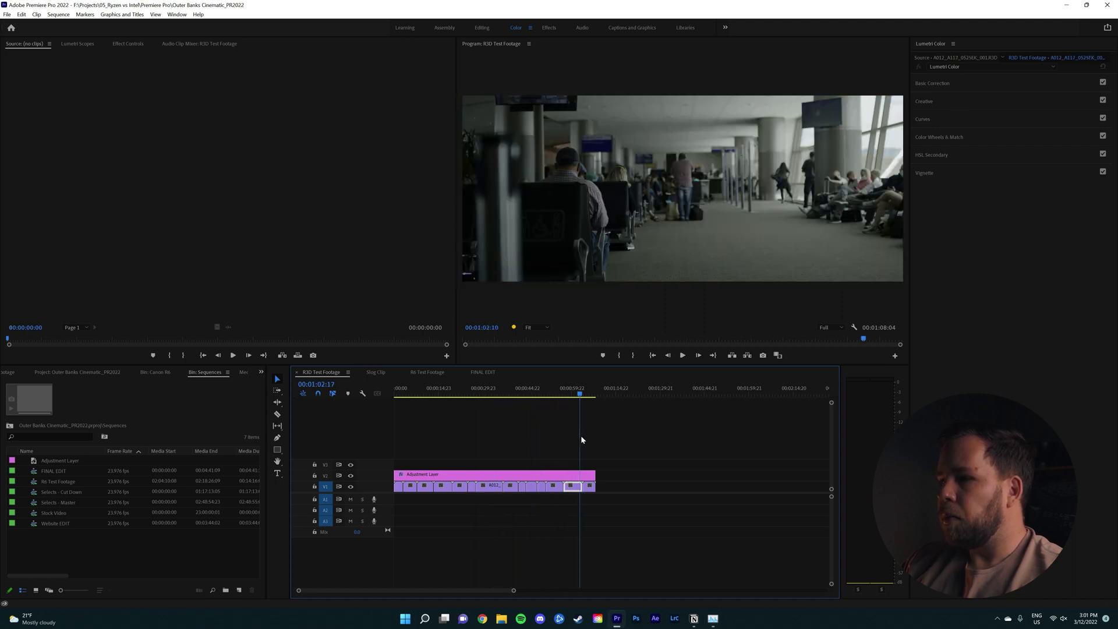
drag(595, 447, 499, 494)
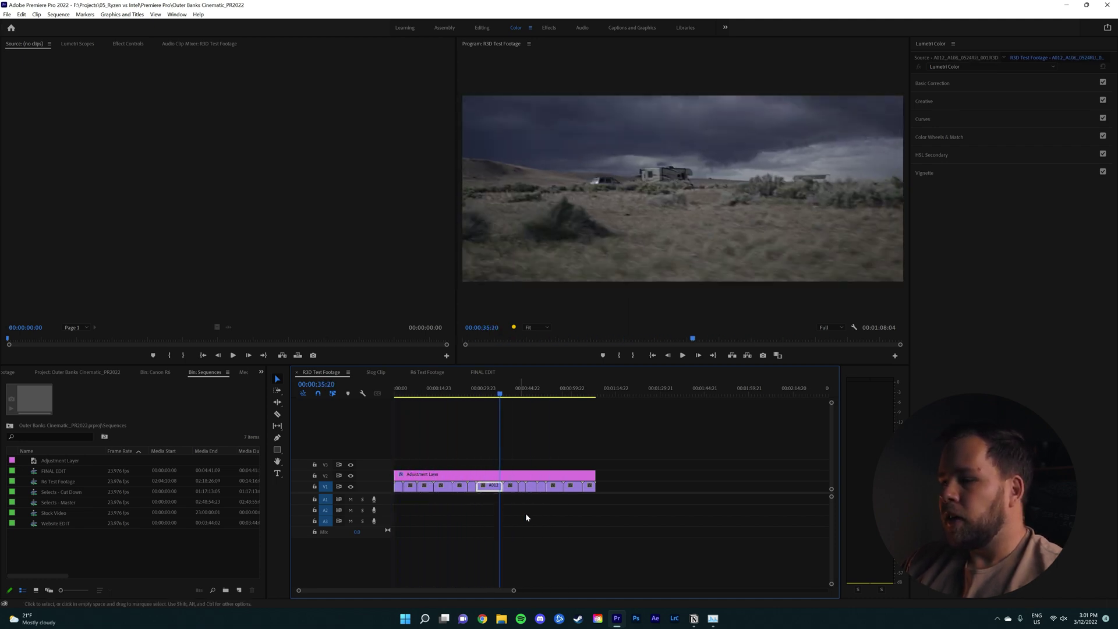
- Scrub the R6 Test Footage sequence to its last clip, play it, and check the Intel GPU 0 load in Task Manager
click(403, 373)
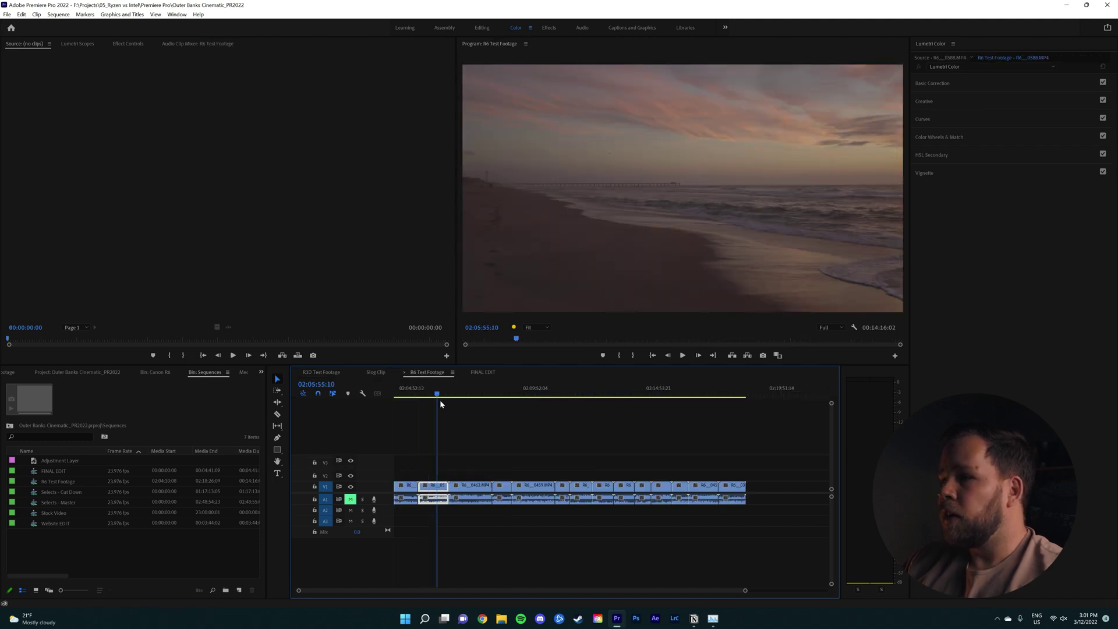
drag(455, 409, 723, 496)
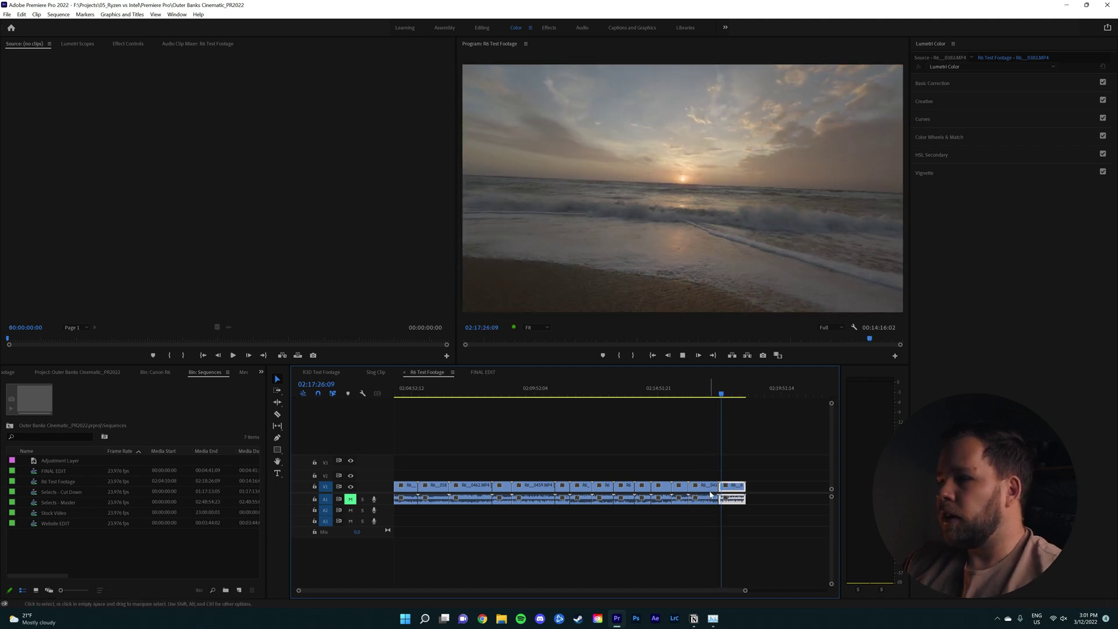
click(713, 618)
click(41, 243)
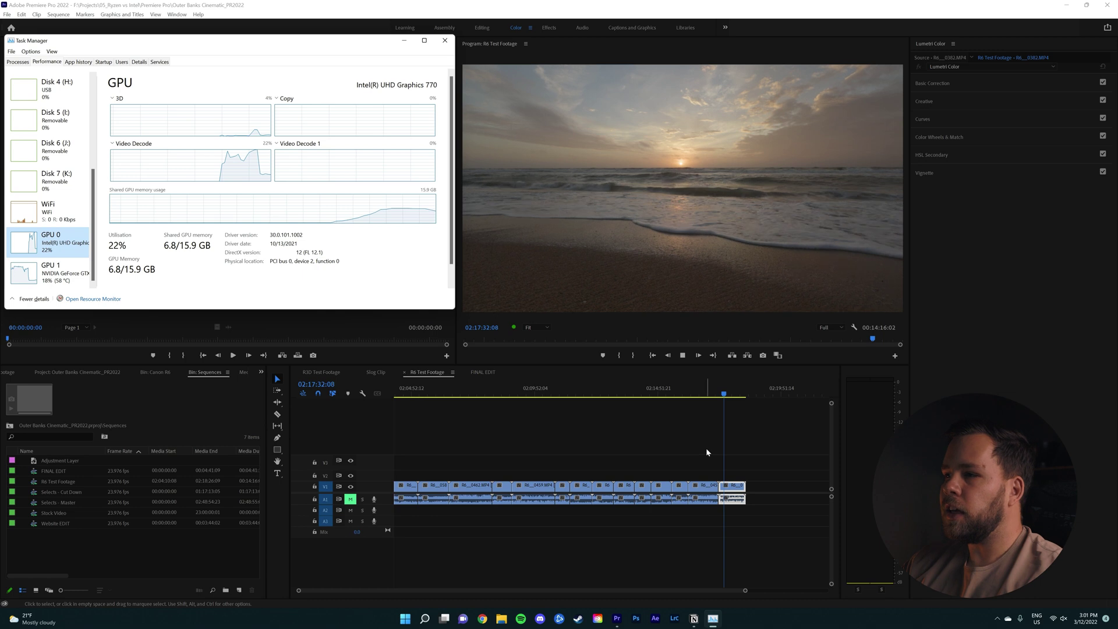
- Return to Premiere Pro and scrub the R6 timeline from the last sunset clip back to the second clip
click(701, 432)
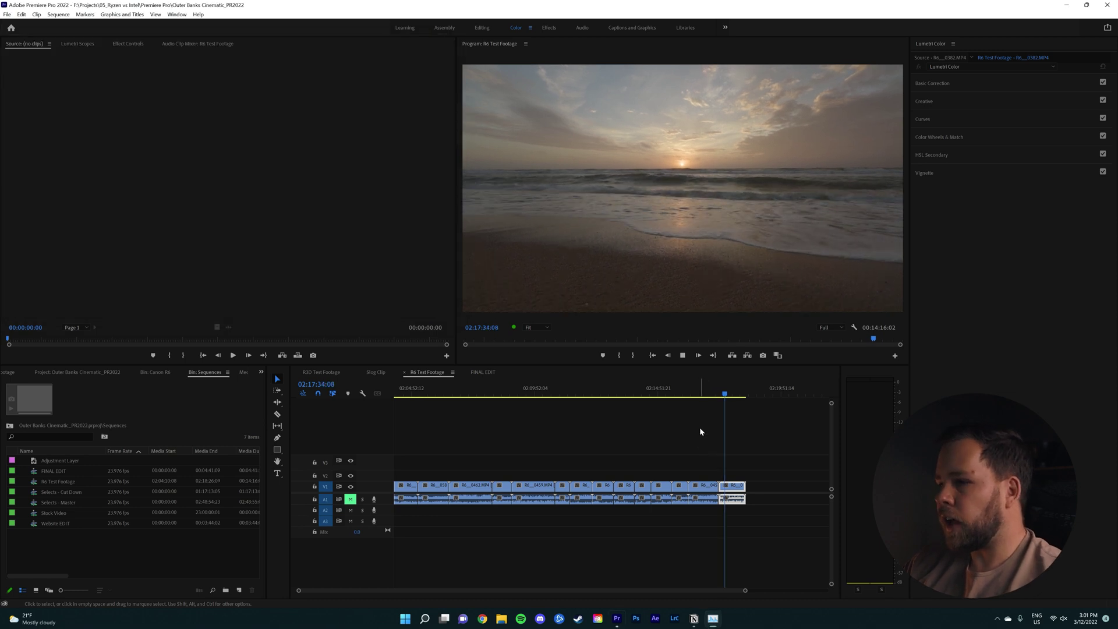
click(733, 395)
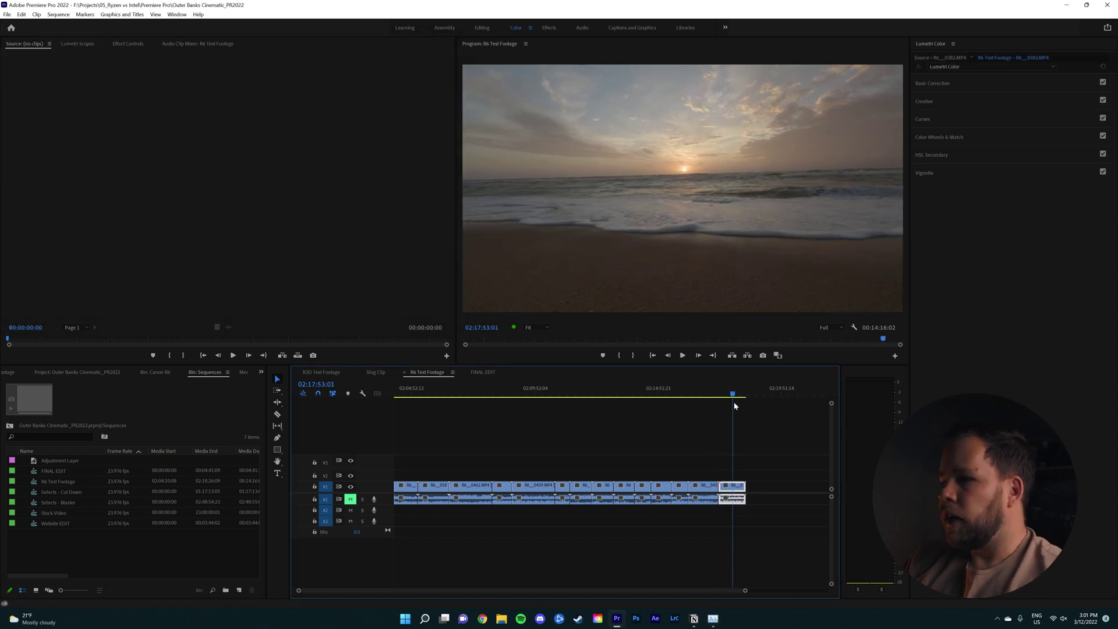
drag(730, 431, 437, 432)
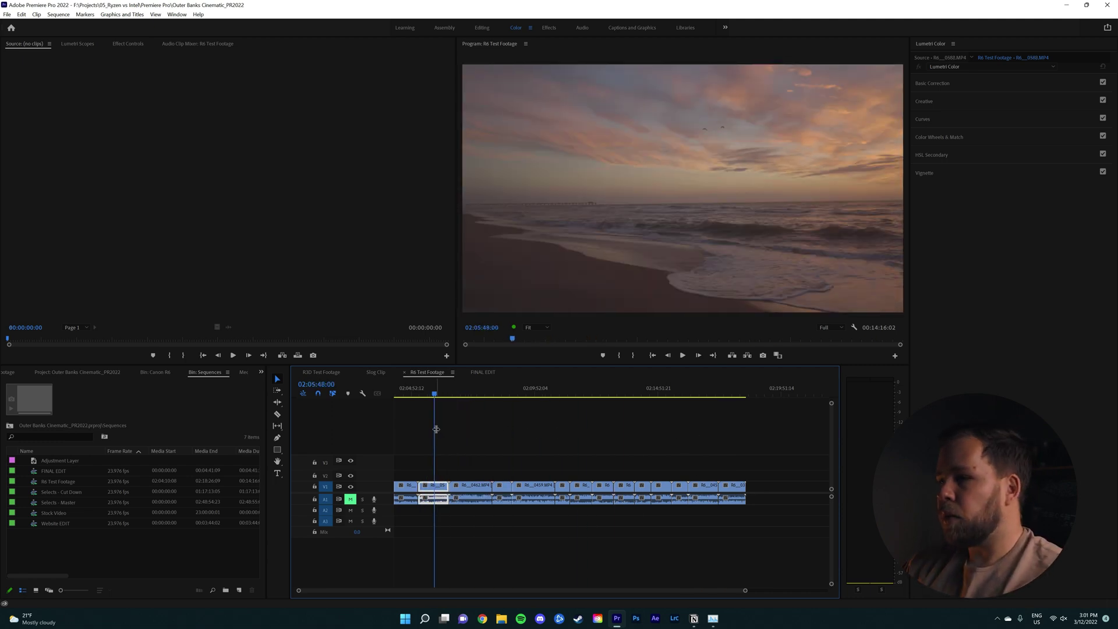
- Scrub through the Slog Clip, R3D Test Footage and R6 Test Footage sequences in turn to compare their timeline responsiveness
scroll(408, 375, up, 1)
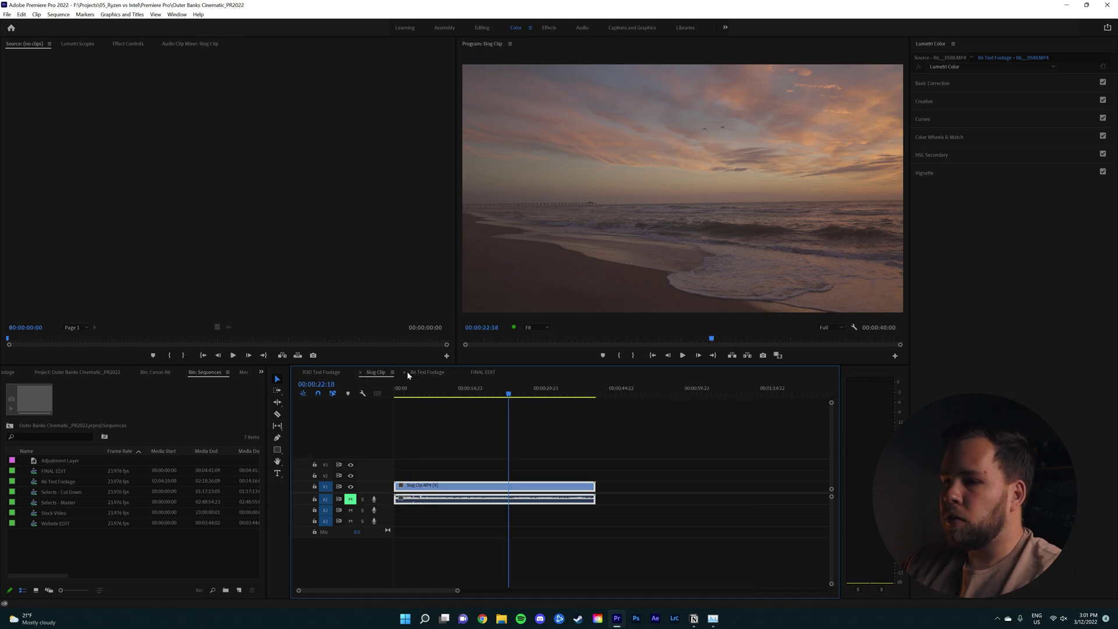
drag(481, 394, 525, 441)
click(326, 372)
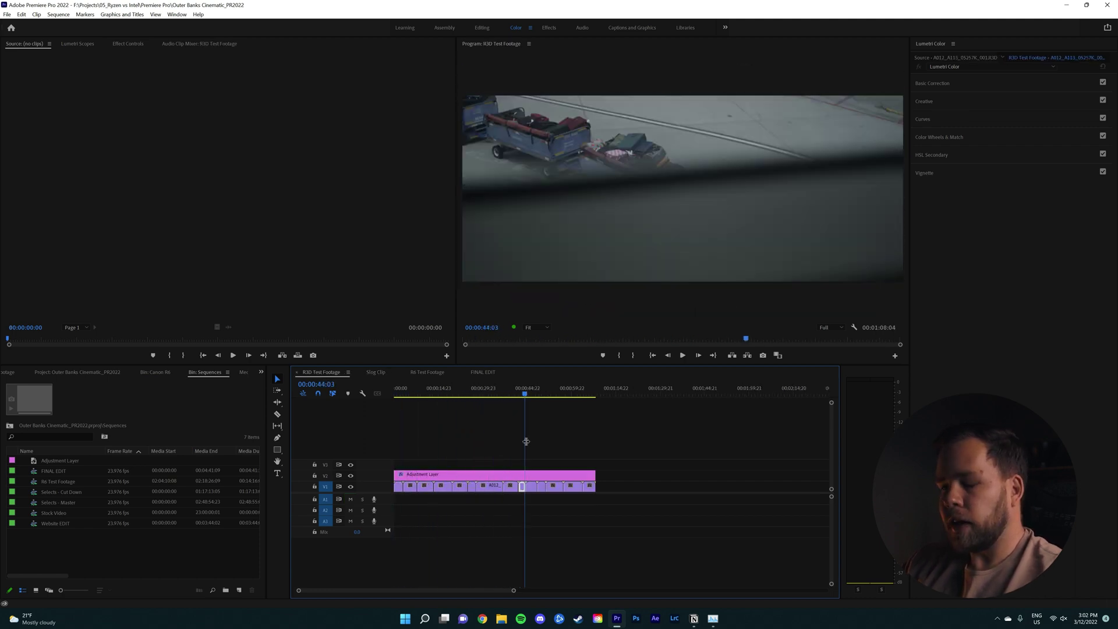
click(423, 372)
drag(441, 396, 461, 419)
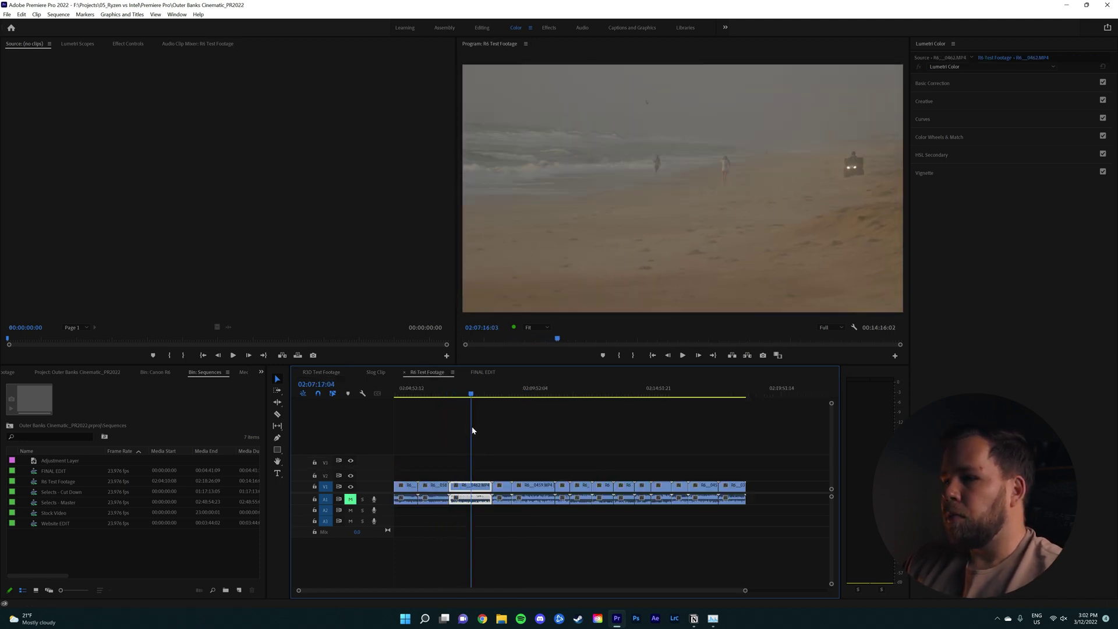
drag(460, 444, 459, 443)
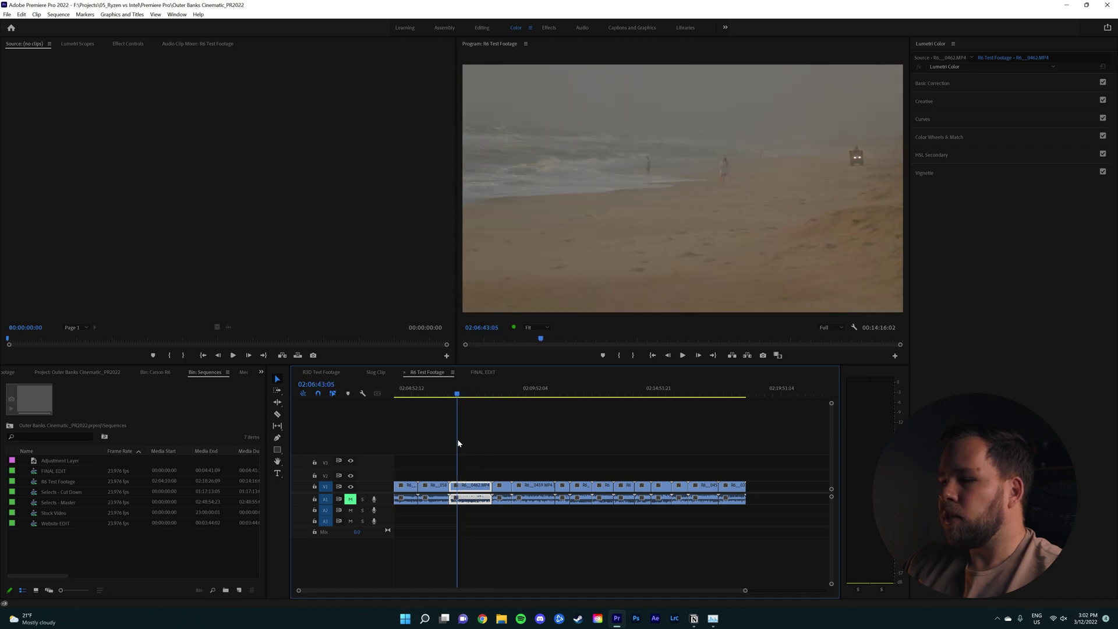